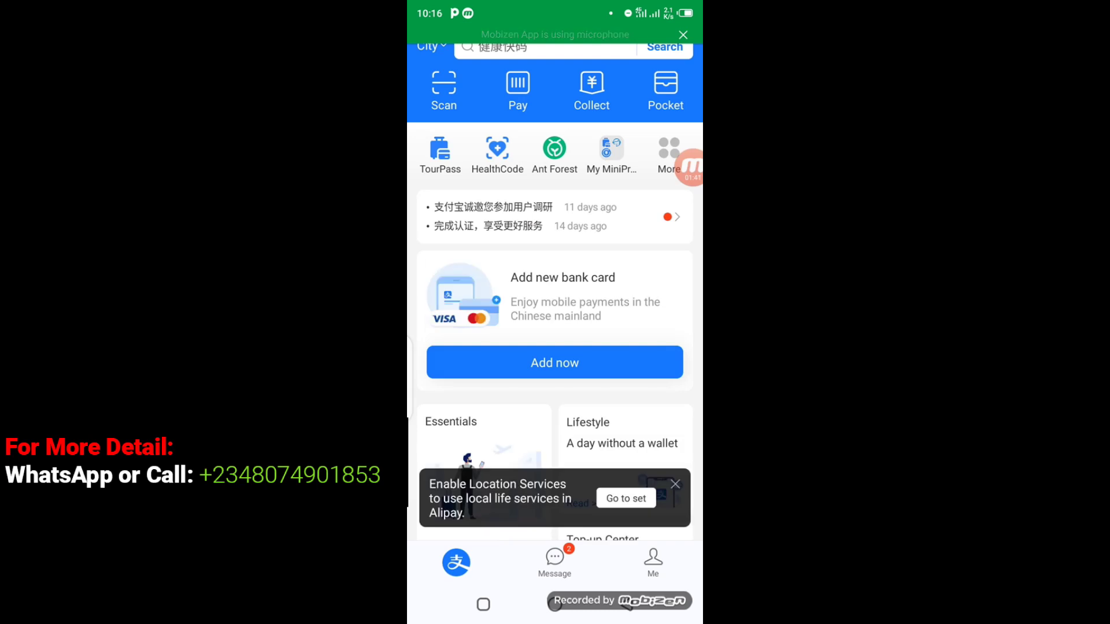
- Go to the personal account (Me) section from the Alipay home page
left_click(653, 562)
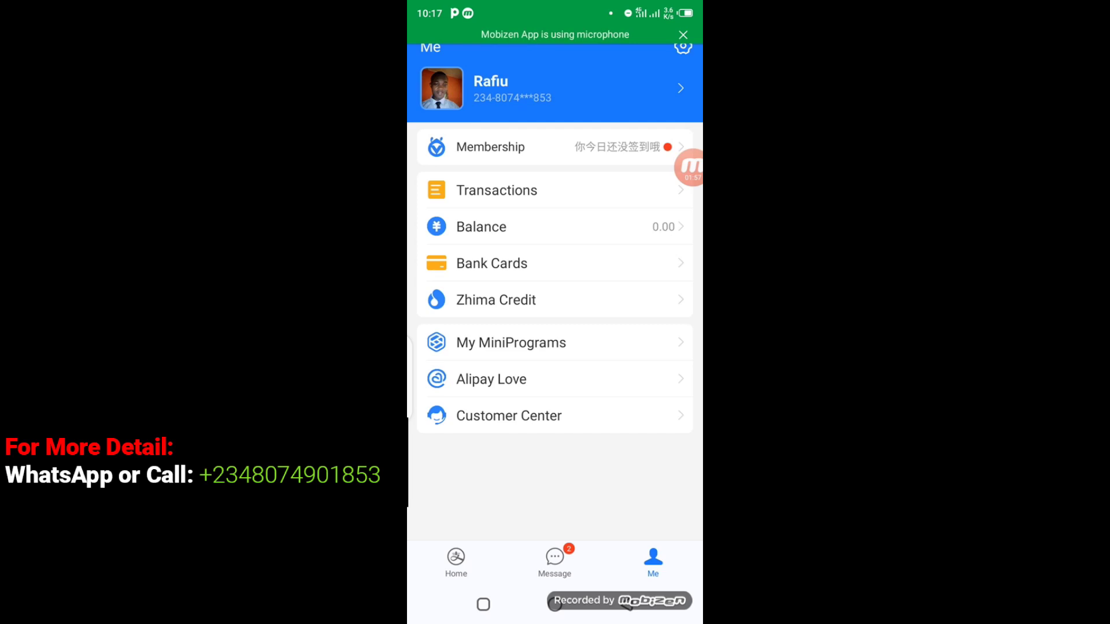
- Enter My Account from the profile header to list the account detail entries
left_click(555, 88)
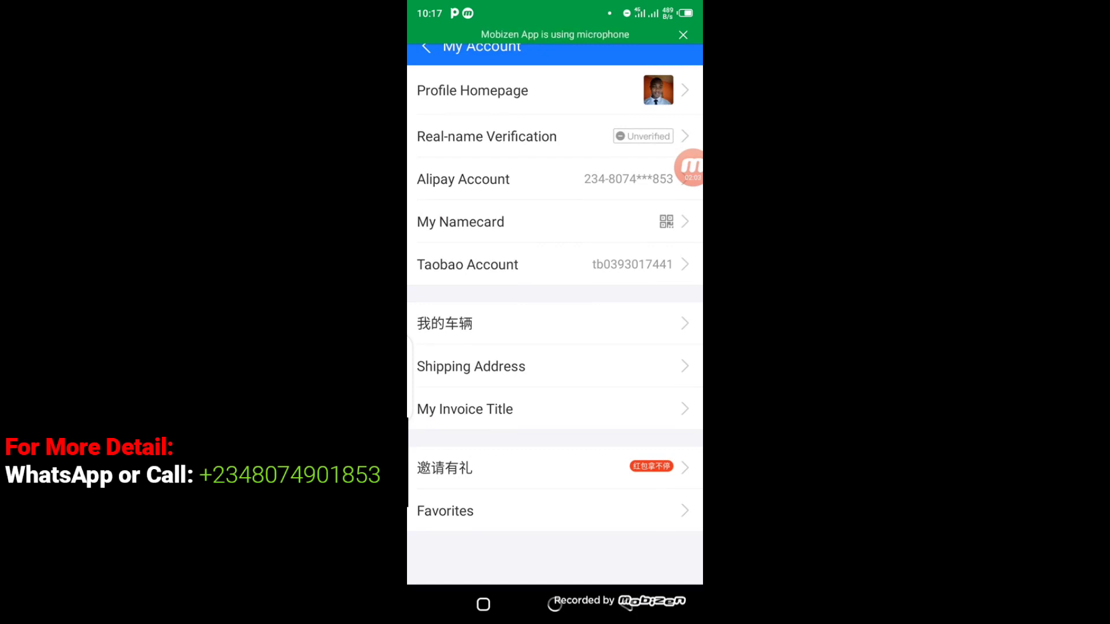
- Show My Namecard with the personal QR code and WeChat share option
left_click(521, 223)
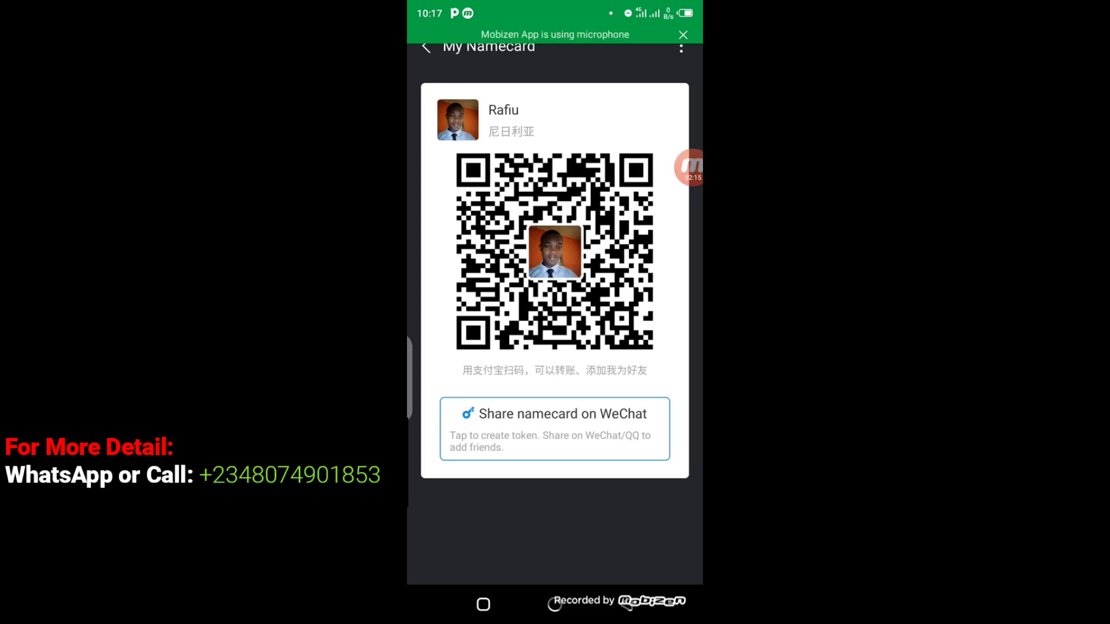
- Clear the notification shade and capture a screenshot of the namecard QR page, dismissing the tip
left_click_drag(555, 4, 556, 391)
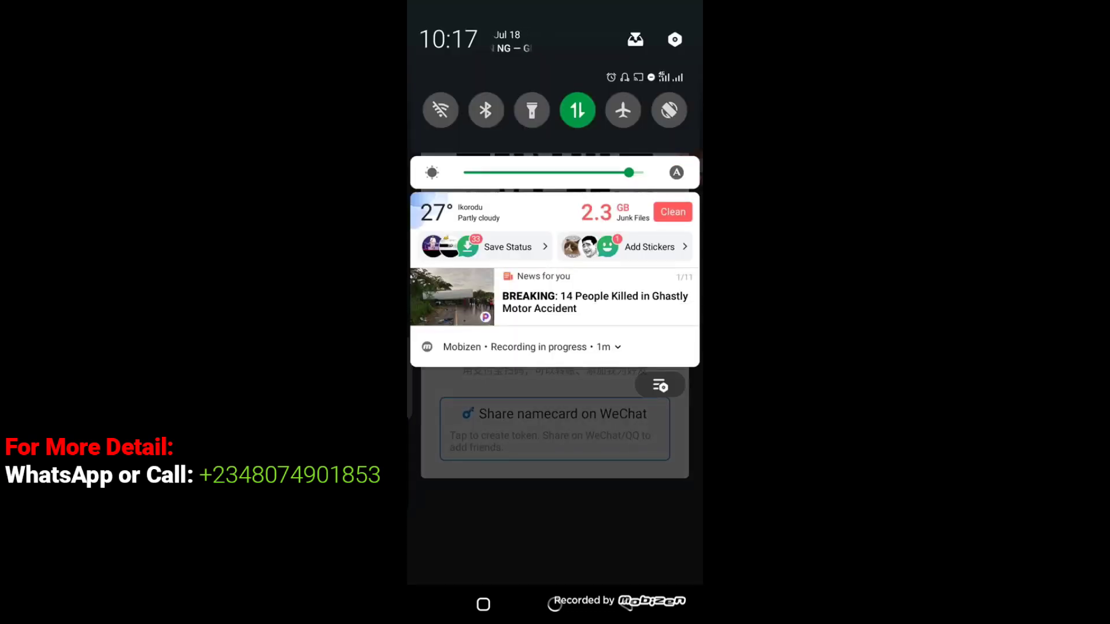
mouse_move(556, 260)
left_mouse_down()
mouse_move(556, 520)
mouse_move(556, 87)
left_mouse_up()
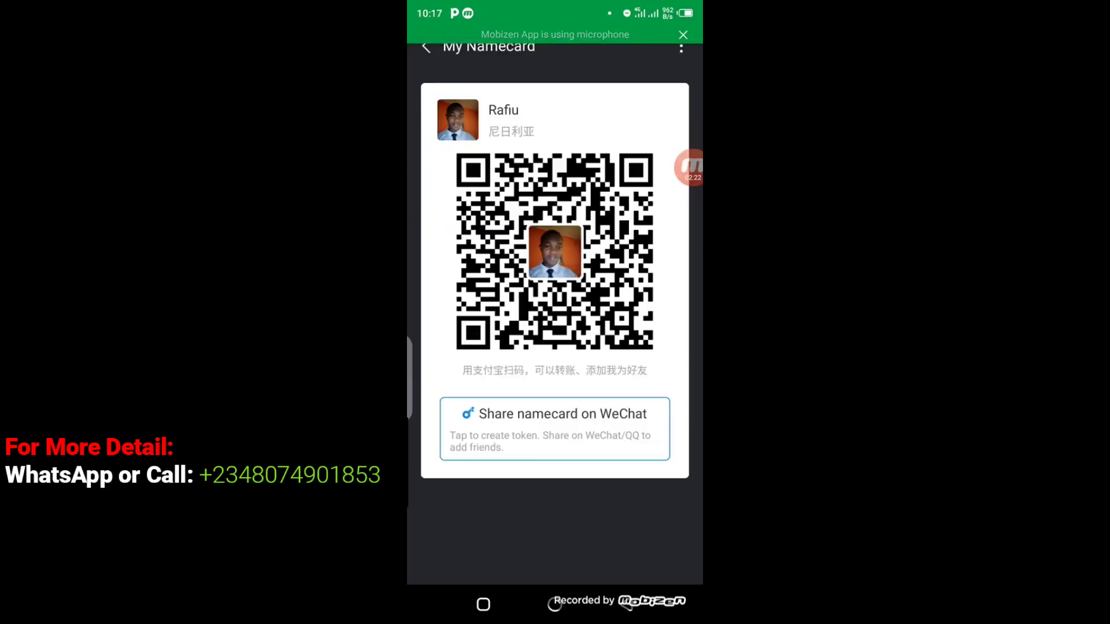
key("Print")
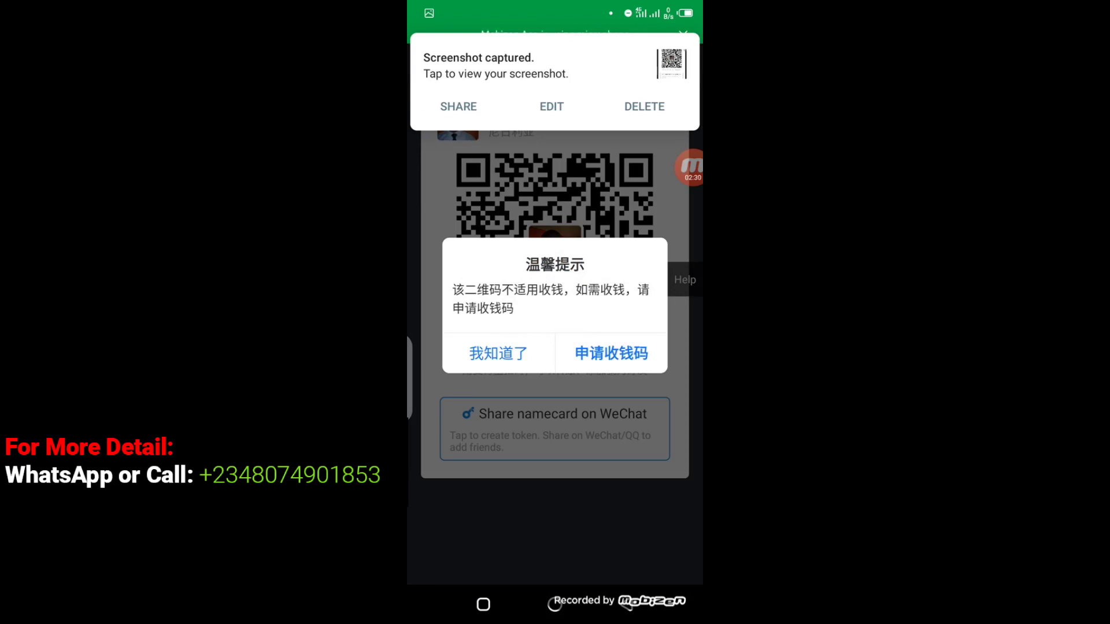
key("Escape")
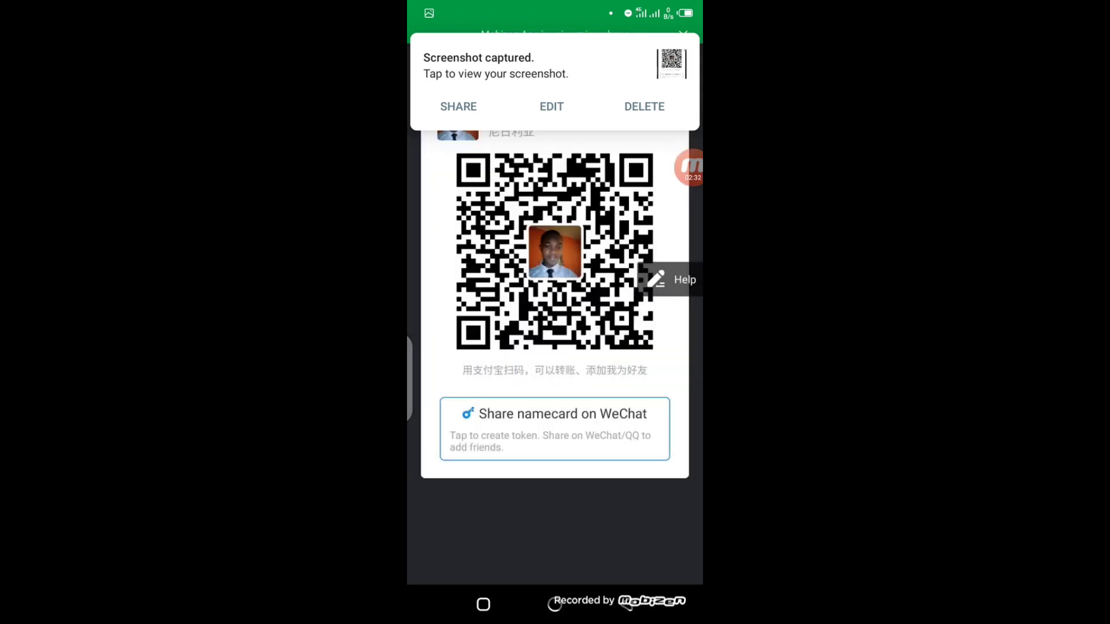